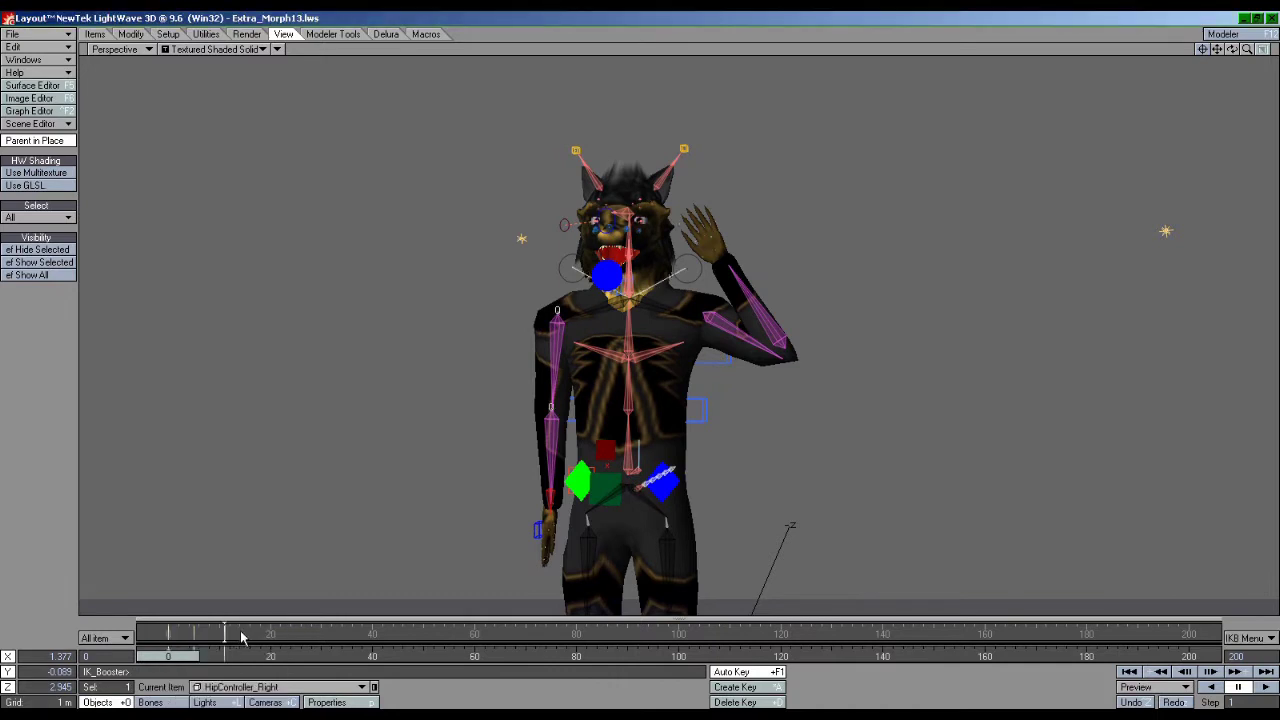
Extend the character's wave by copying its successive pose keys further along the timeline, out to about frame 64.
click(270, 632)
key(shift+Right)
right_click(325, 634)
click(328, 634)
key(shift+Right)
right_click(393, 637)
click(395, 640)
key(shift+Right)
right_click(435, 642)
click(437, 643)
key(shift+Right)
right_click(492, 647)
click(509, 647)
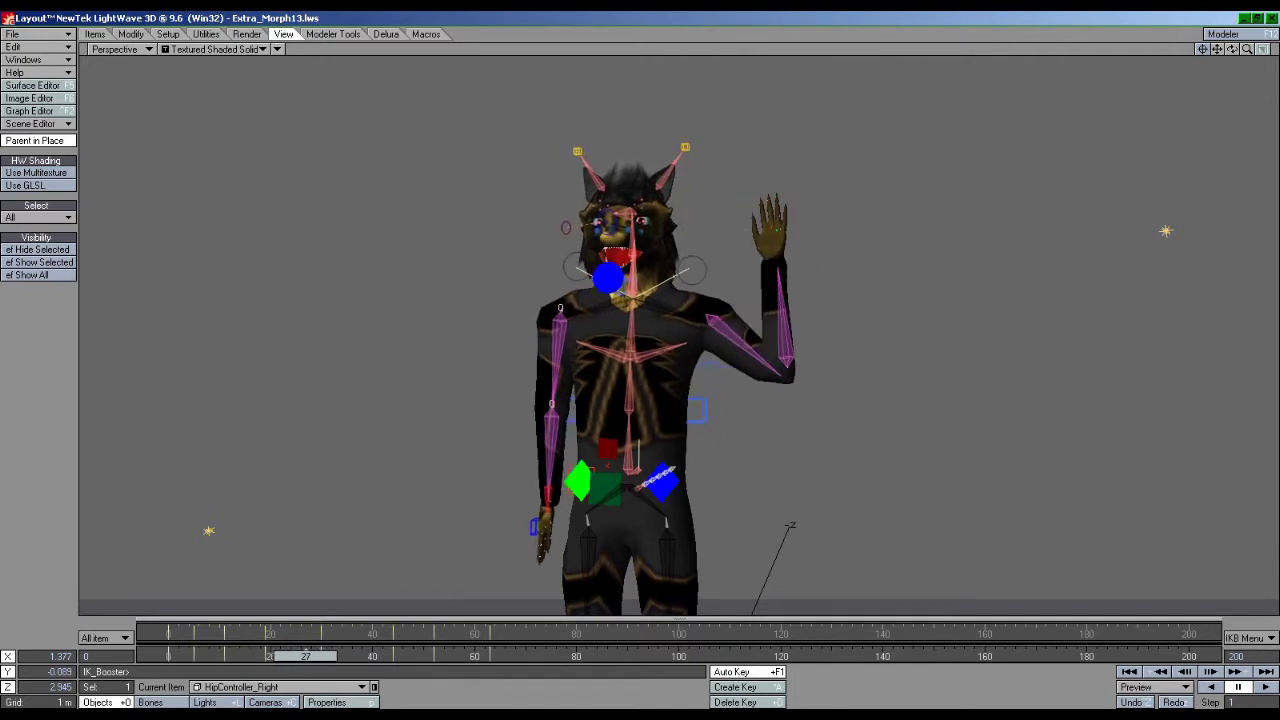
Shift the red waist controller downward on the waving character and advance through the following keyframes.
drag(610, 450, 597, 487)
key(shift+Right)
key(shift+Right)
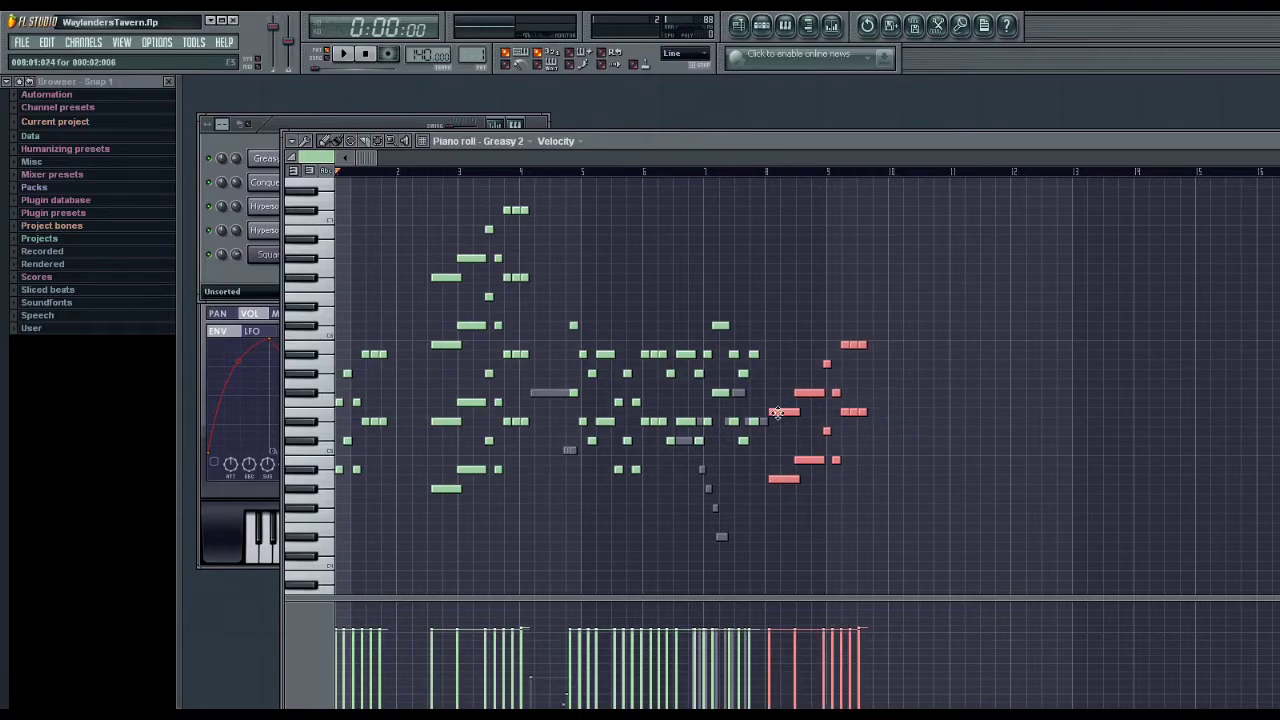
Switch to FL Studio and paste the copied note phrase in the Greasy 2 piano roll.
key(ctrl+v)
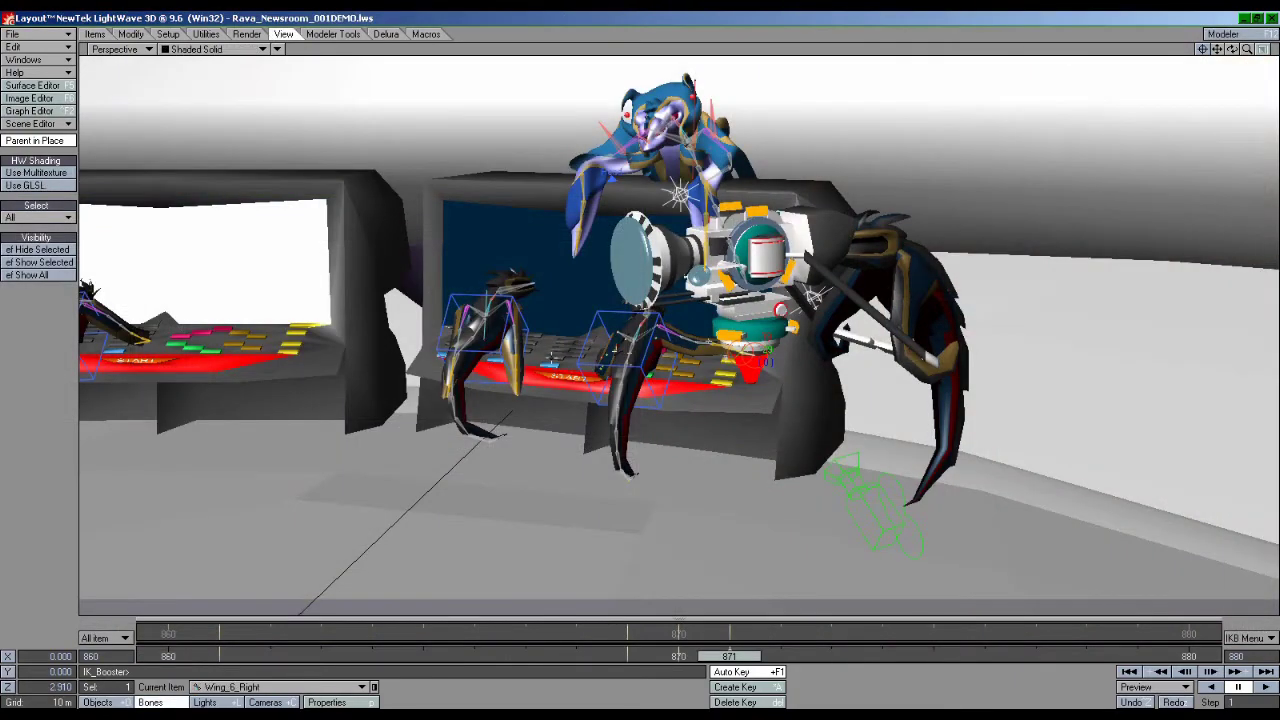
Switch to LightWave Layout and copy the current key of the newsroom creature's right wing hand to around frame 875.
ctrl+alt+drag(541, 342, 562, 657)
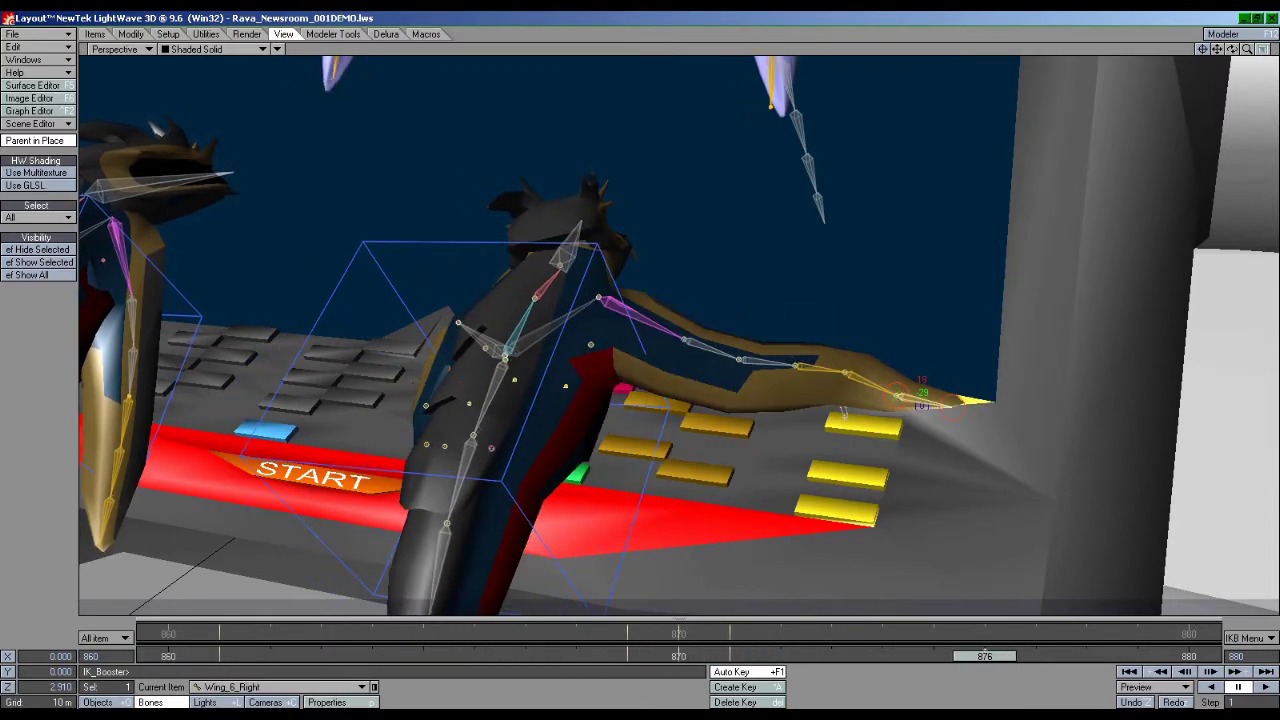
right_click(932, 644)
click(930, 640)
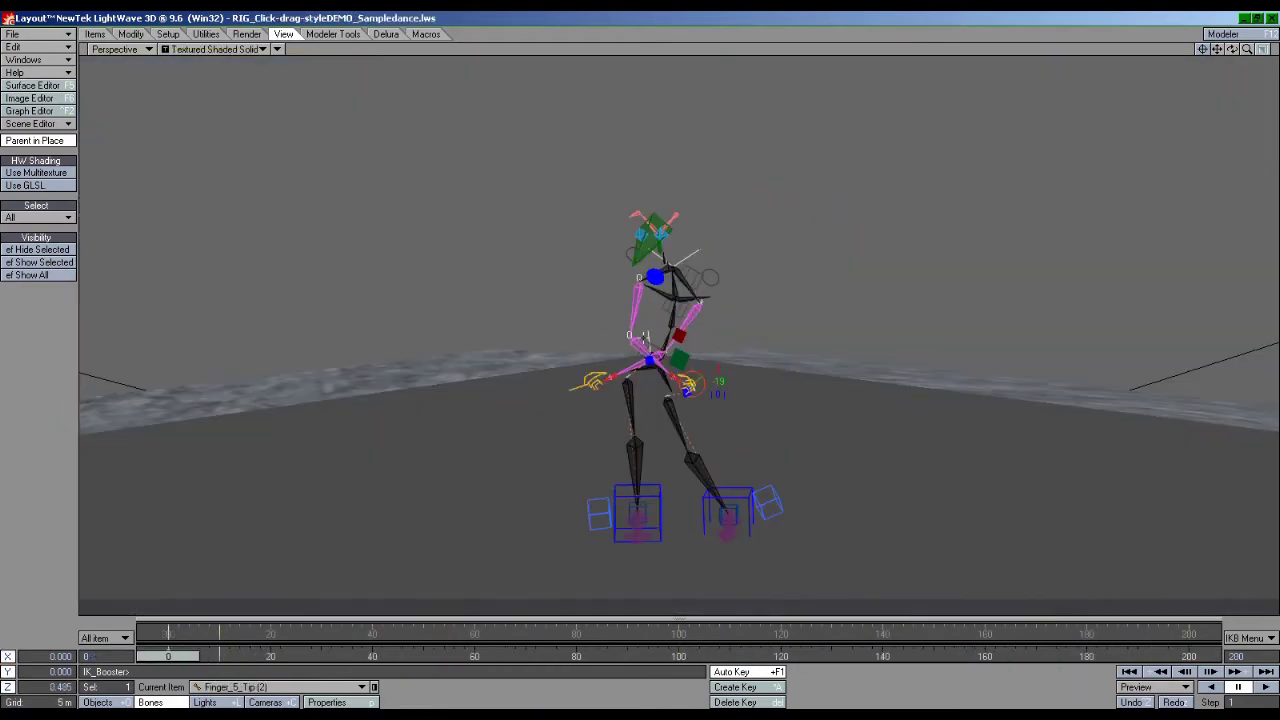
Repeat the sample dance by copying its successive pose keys to about frames 20, 30, 40, 50 and 60.
right_click(273, 633)
click(273, 633)
key(shift+Right)
right_click(327, 632)
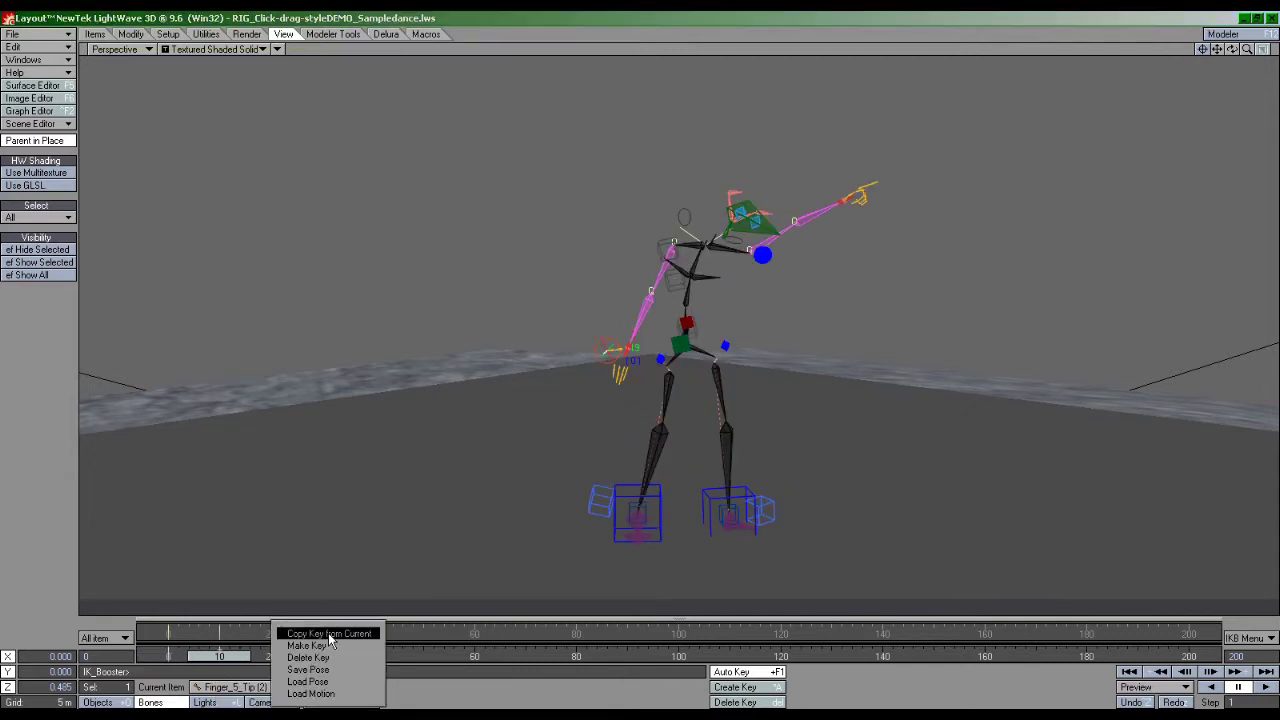
click(328, 633)
right_click(379, 633)
click(379, 633)
key(shift+Right)
right_click(427, 632)
click(427, 632)
key(shift+Right)
right_click(480, 640)
click(484, 636)
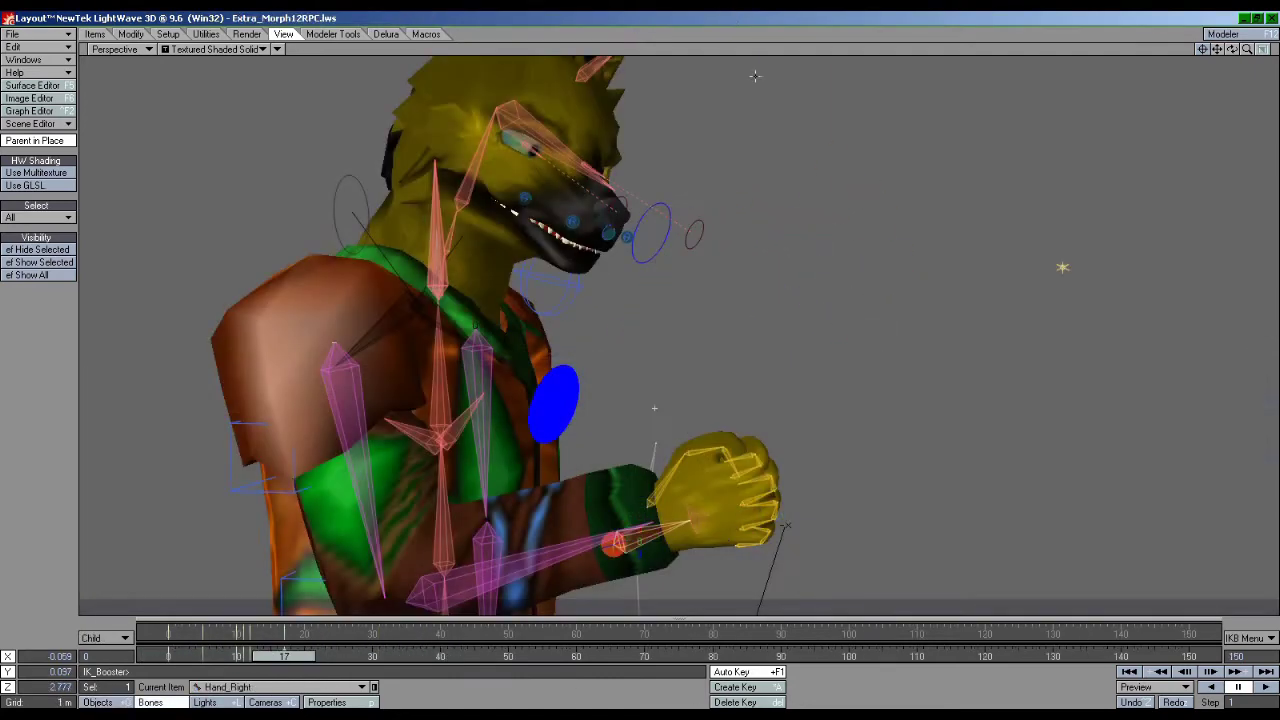
Raise the character's right hand toward the chin at frame 17 and compare the pose with frame 0.
drag(614, 543, 655, 444)
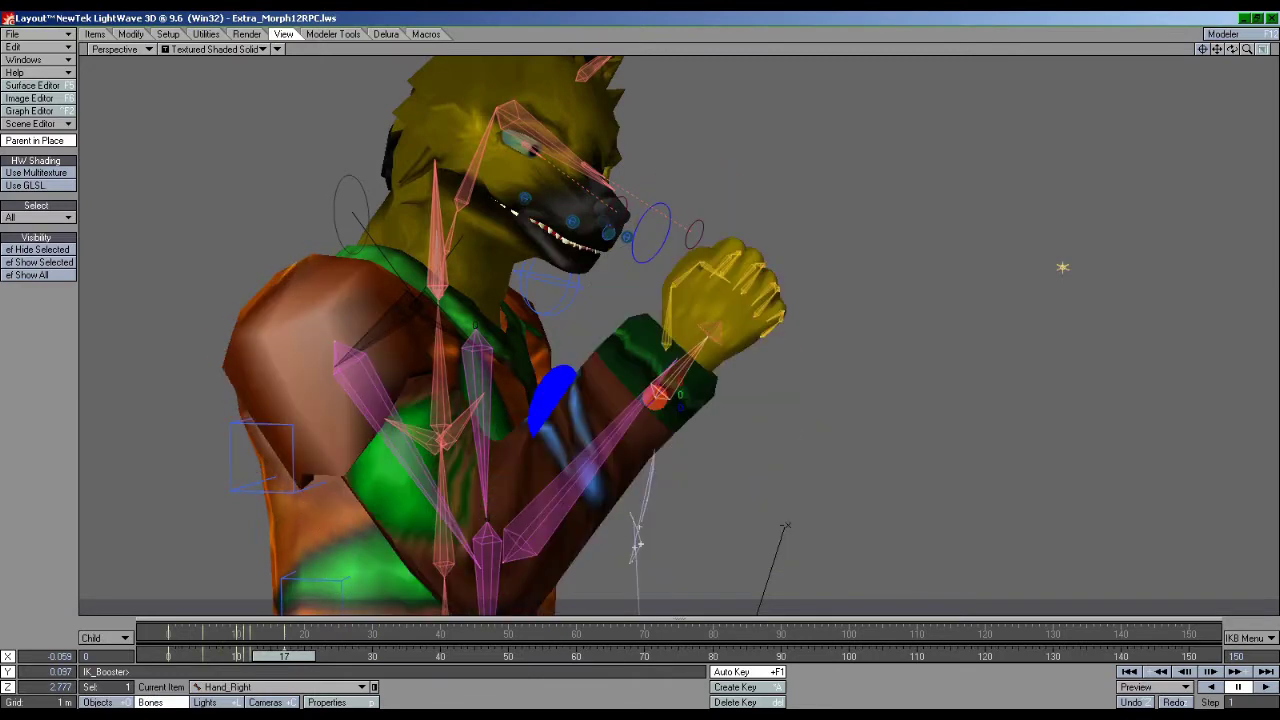
click(170, 655)
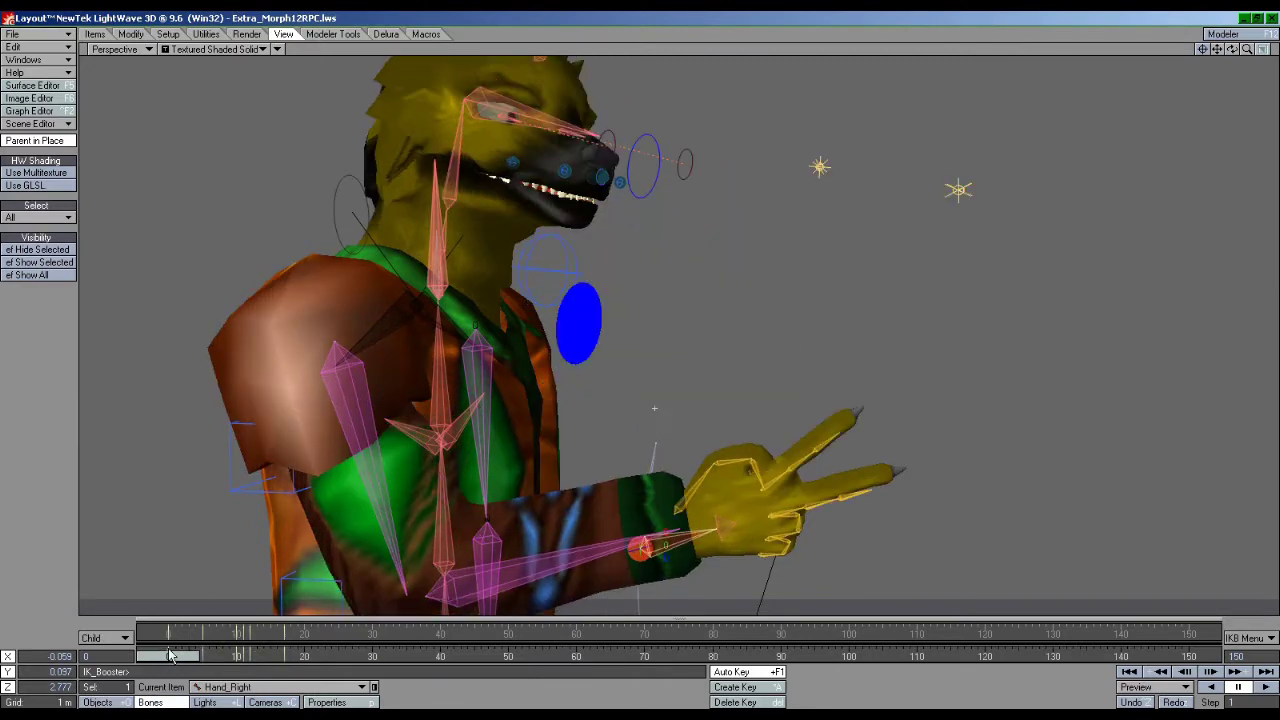
click(283, 655)
mouse_move(291, 656)
mouse_down()
mouse_move(238, 656)
mouse_move(284, 656)
mouse_up()
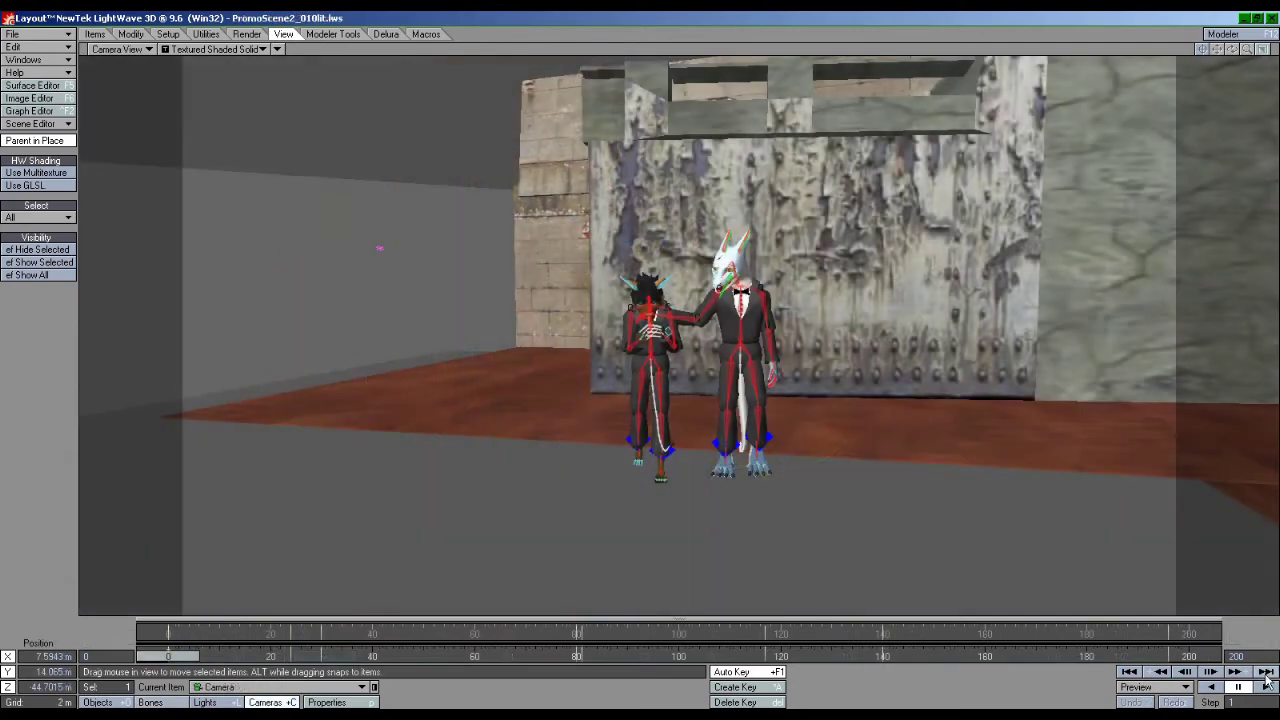
View the two promo scene characters from the front and in perspective, adjusting the perspective zoom.
key(1)
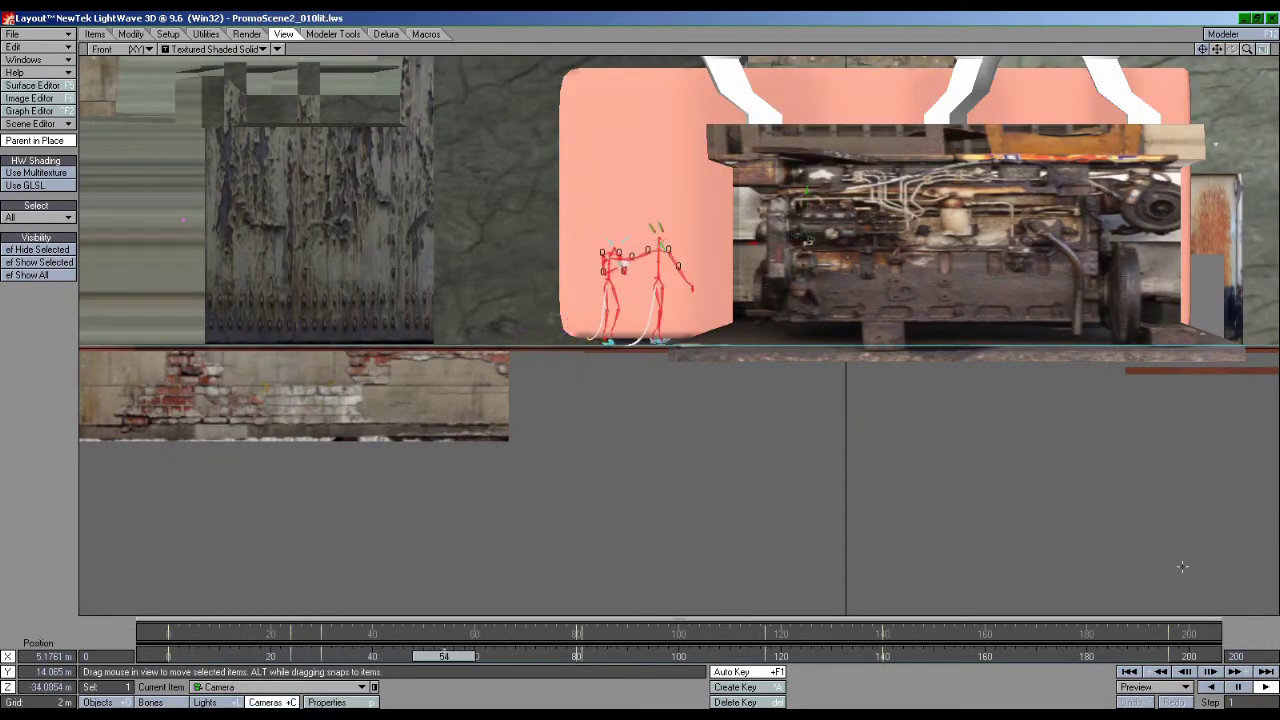
key(4)
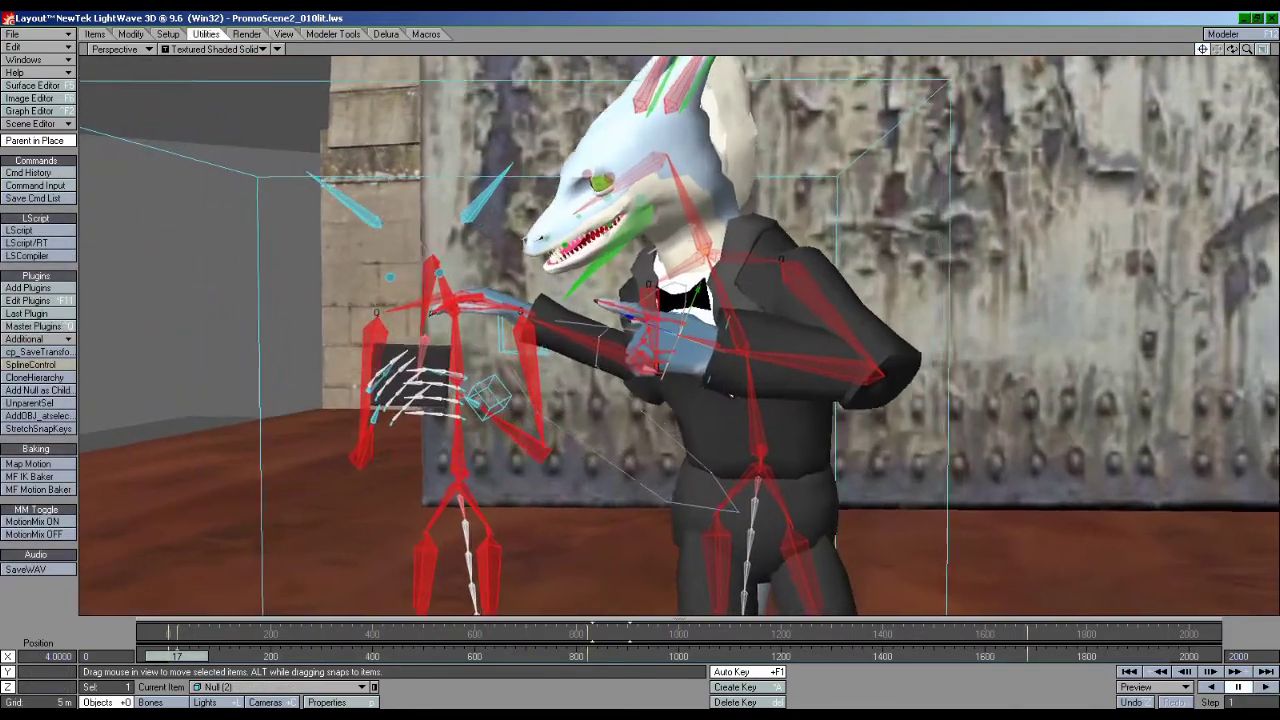
drag(1247, 49, 1225, 105)
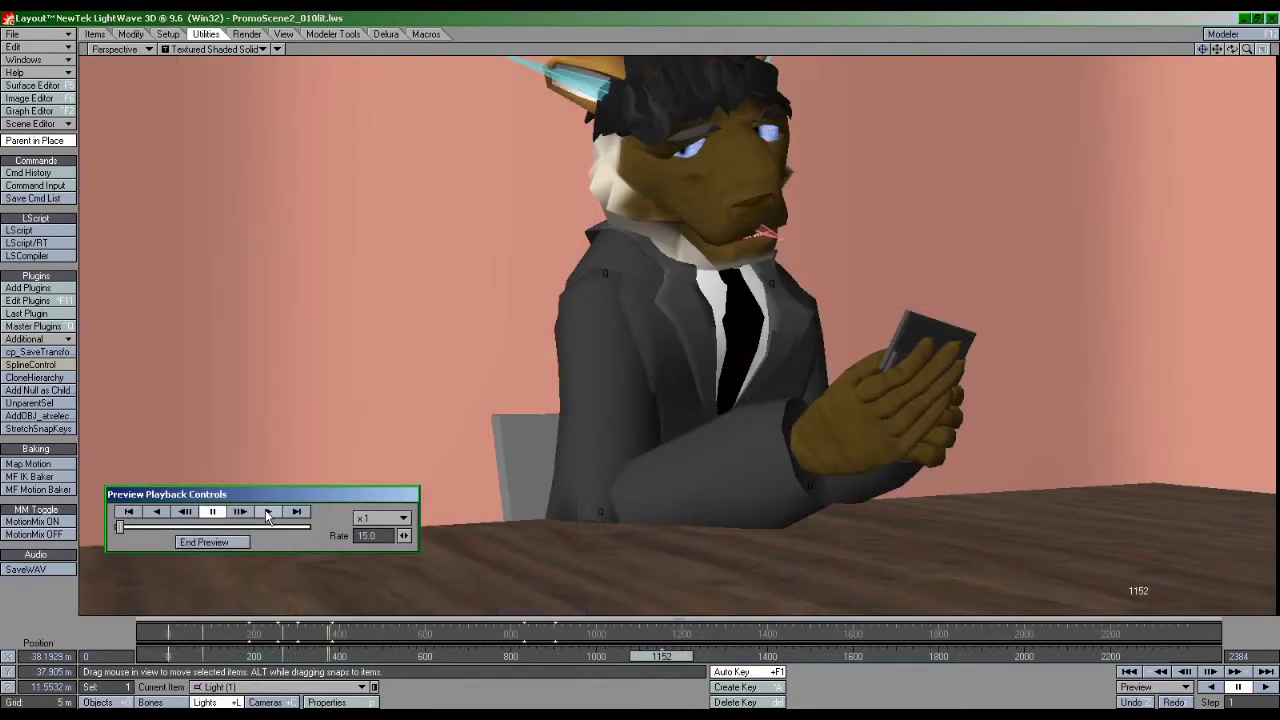
Play the preview of the seated tuxedo character and play back the shot starting at frame 196.
click(268, 512)
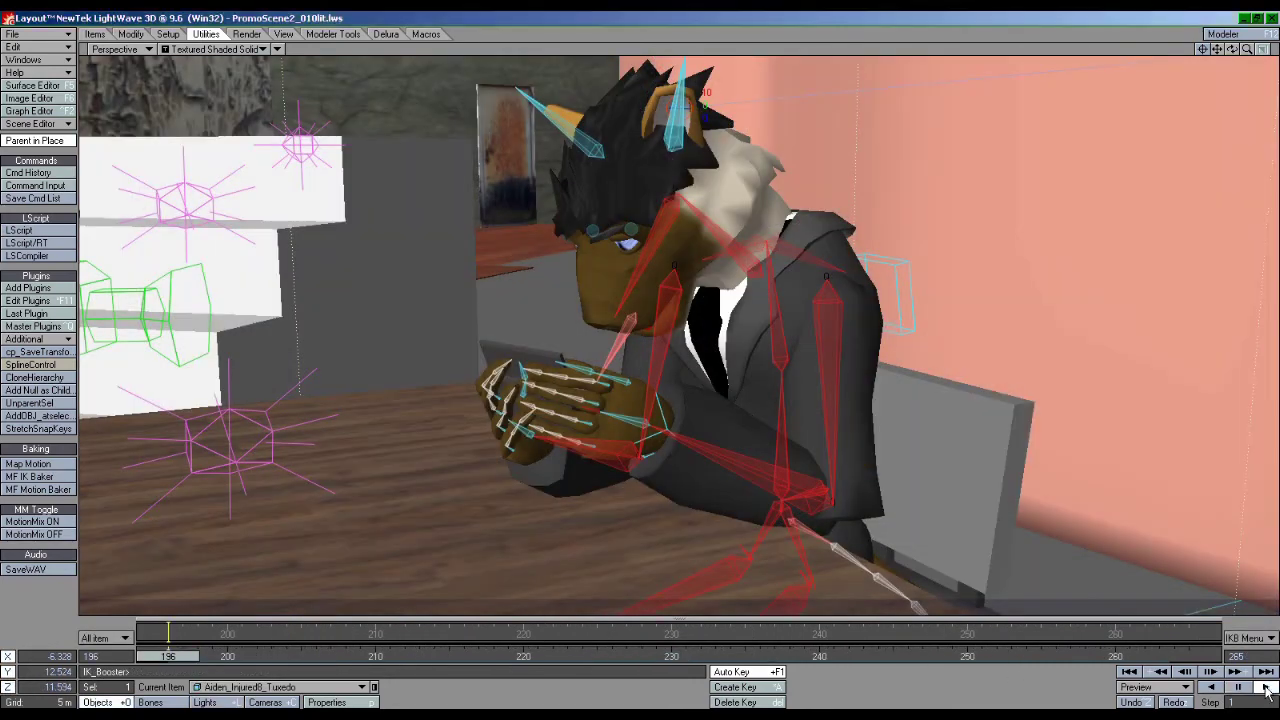
click(1265, 687)
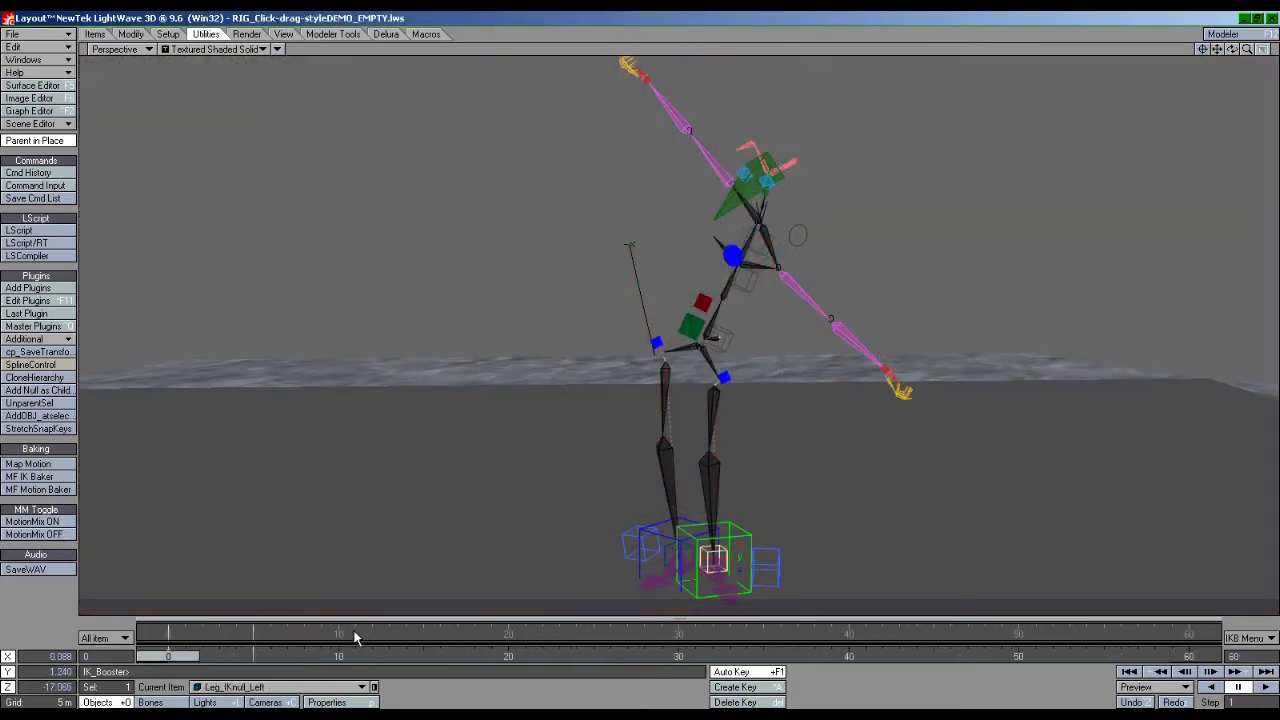
Copy the rig's successive pose keys to frames 10, 16 and 25, and return to the earlier keys.
right_click(343, 631)
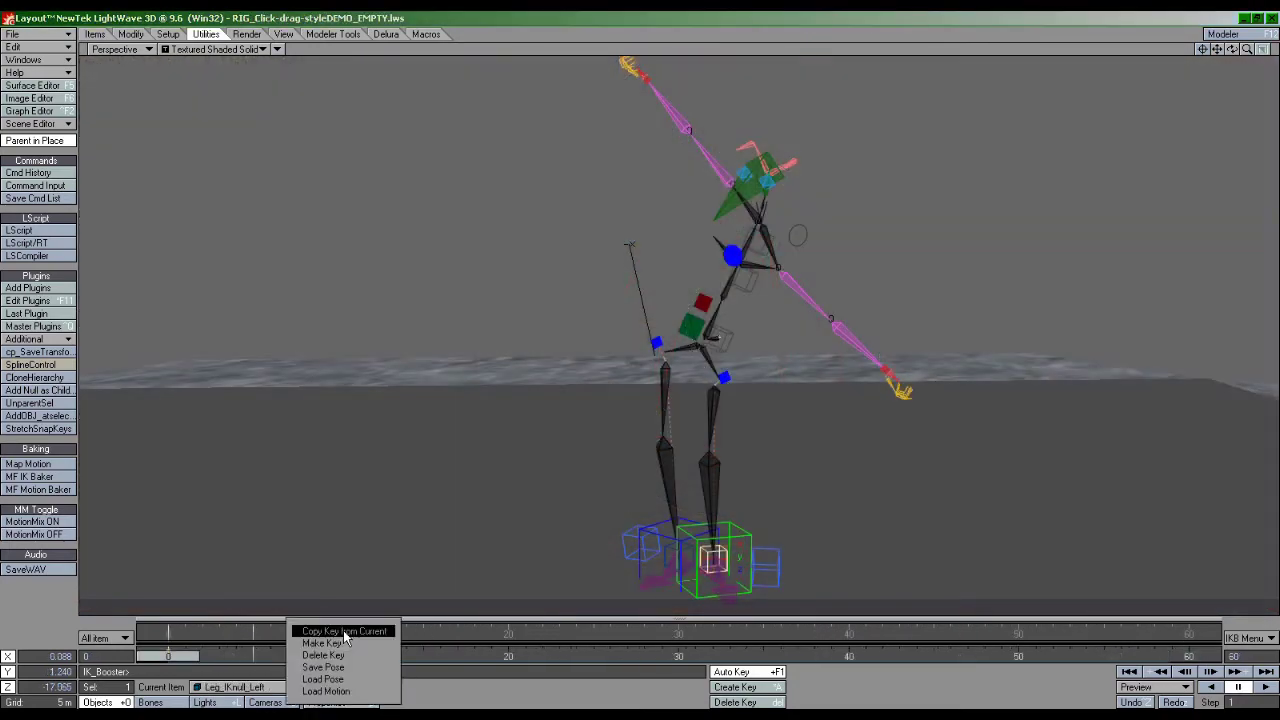
click(343, 631)
key(shift+Right)
right_click(443, 633)
click(443, 633)
key(shift+Right)
right_click(590, 631)
click(592, 631)
key(shift+Left)
key(shift+Left)
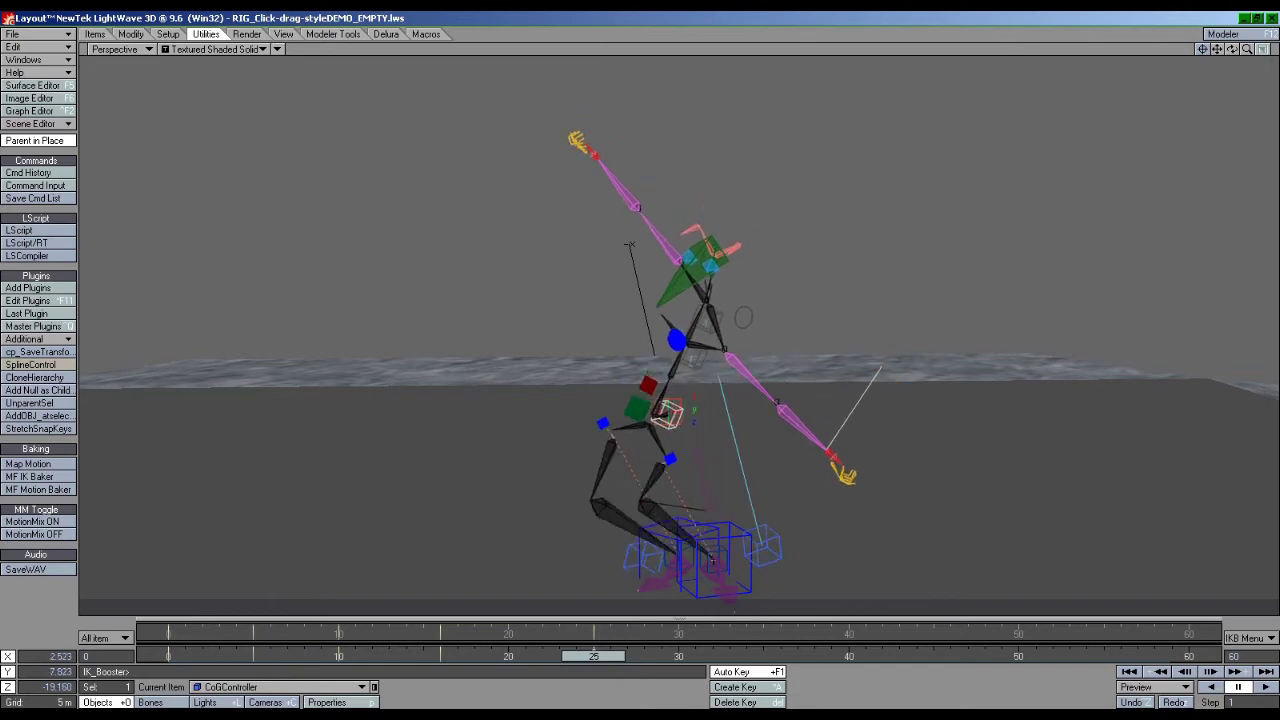
Step backward frame by frame to frame 10 to examine the in-between motion of the crouching rig.
key(Left)
key(Left)
key(Left)
key(Left)
key(Left)
key(Left)
key(Left)
key(Left)
key(Left)
key(Left)
key(Left)
key(Left)
key(Left)
key(Left)
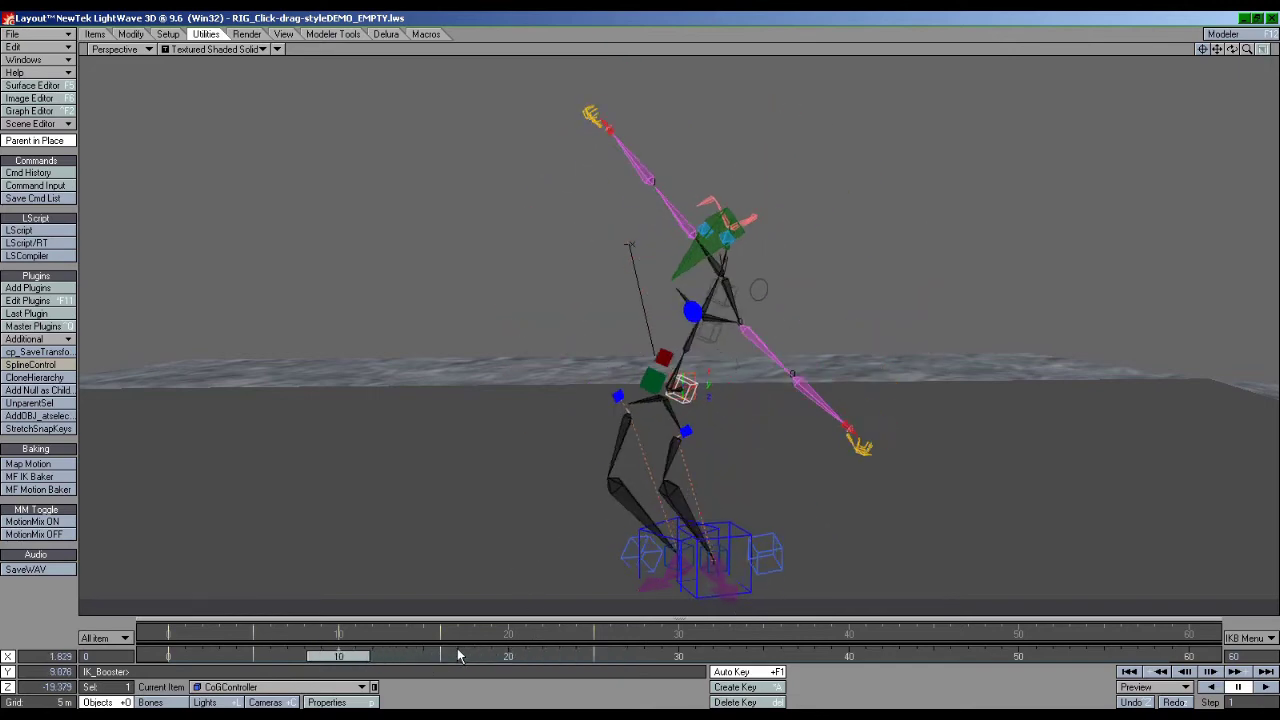